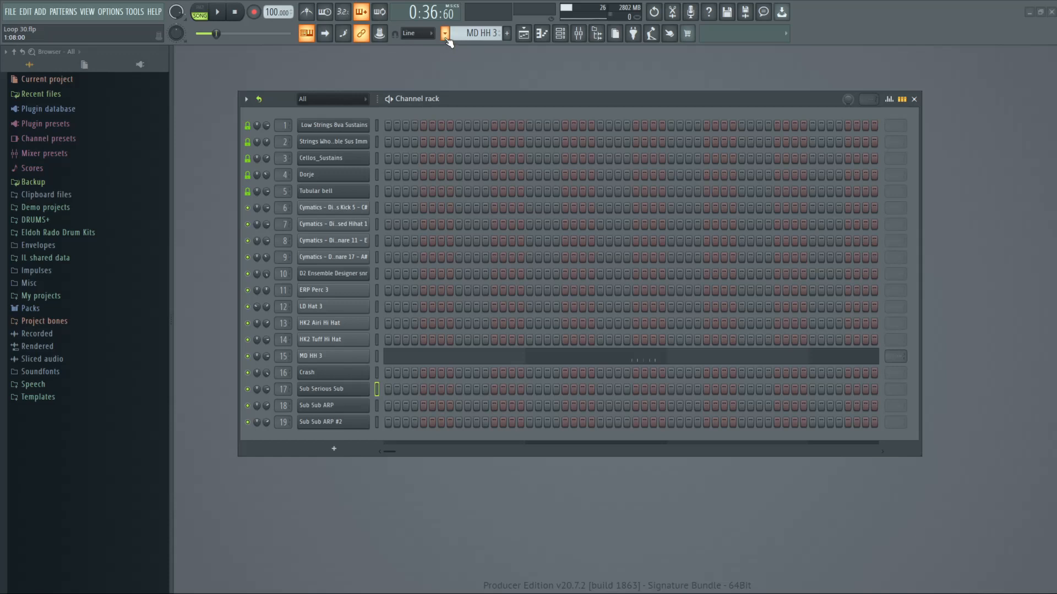
Switch playback to pattern mode and open the Sub Sub ARP pattern's notes in the piano roll.
{"action": "left_click", "coordinate": [198, 13]}
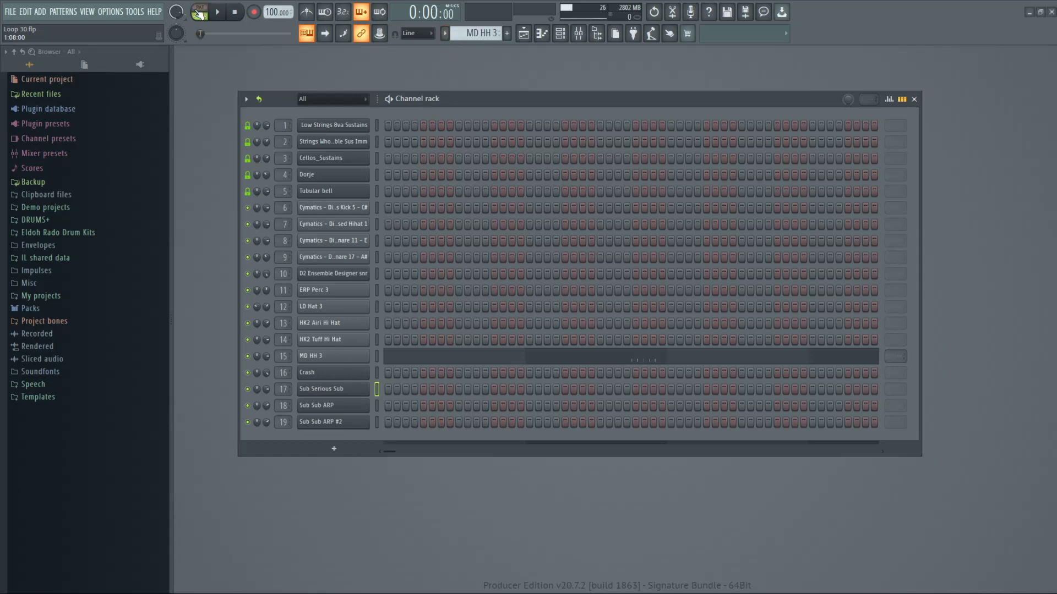
{"action": "left_click", "coordinate": [444, 34]}
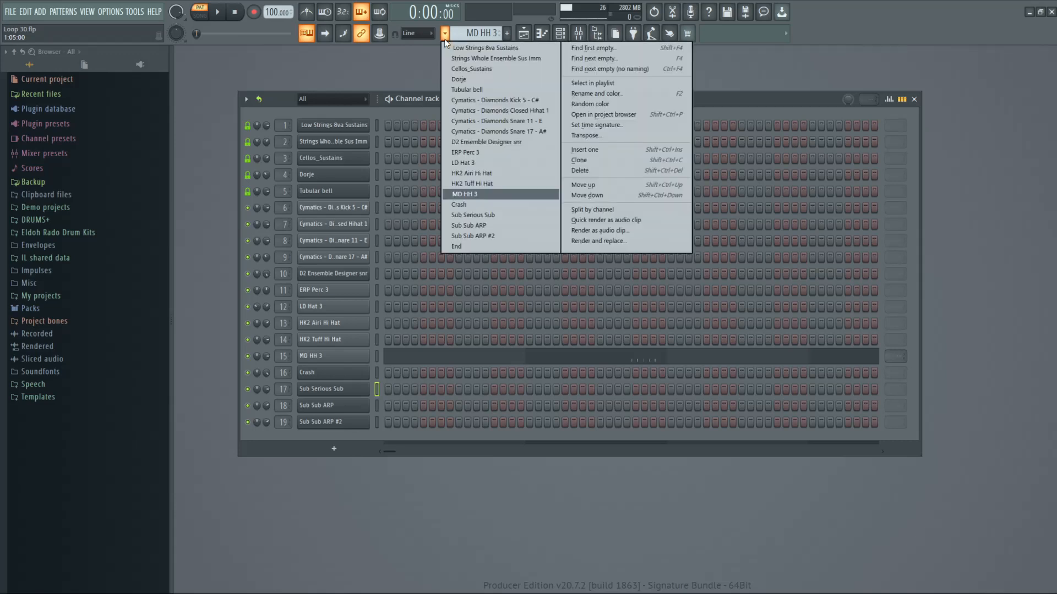
{"action": "left_click", "coordinate": [488, 226]}
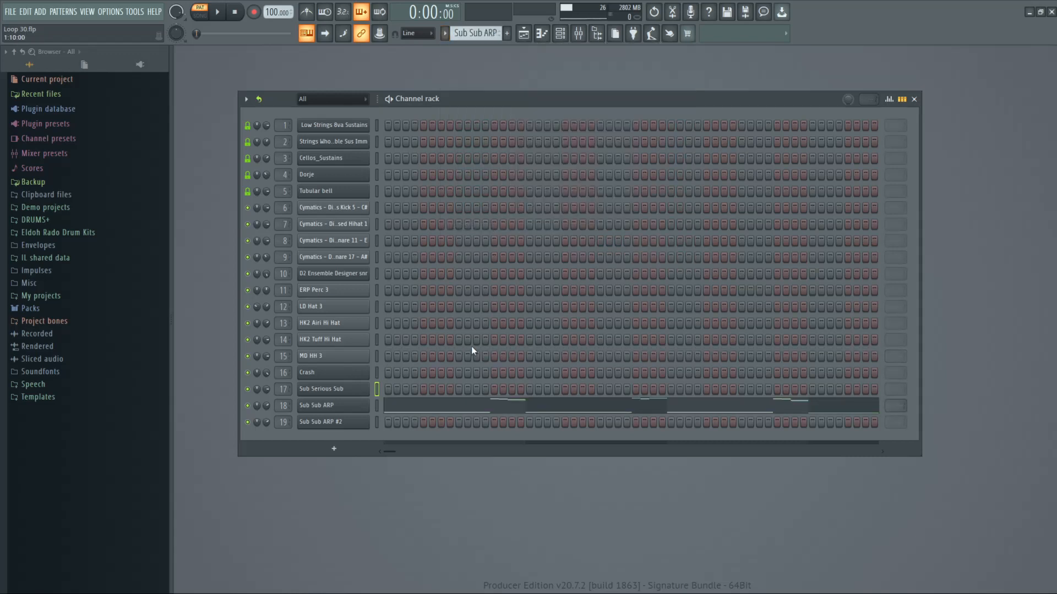
{"action": "right_click", "coordinate": [359, 410]}
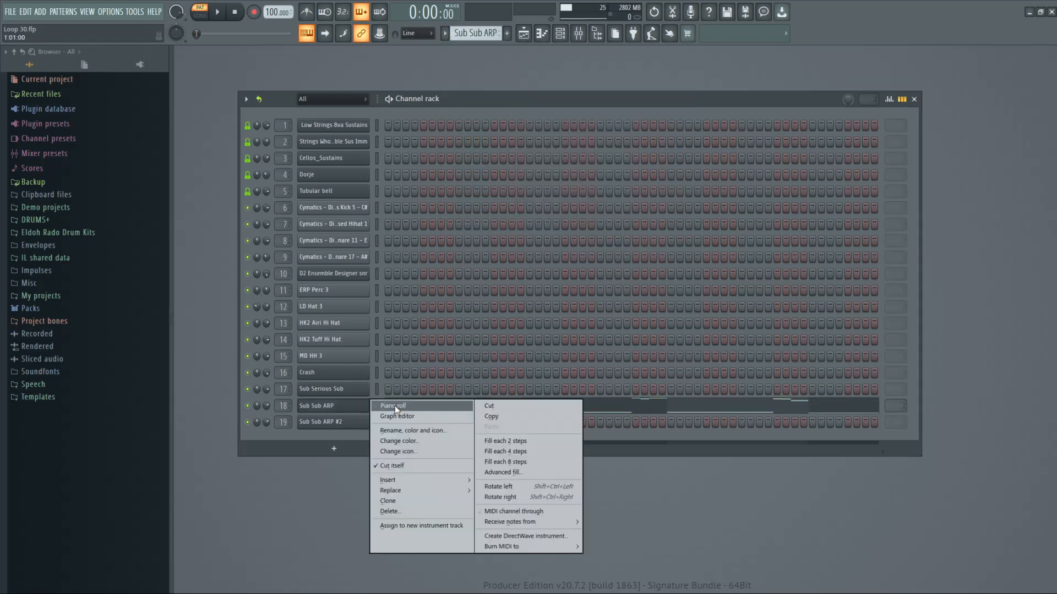
{"action": "left_click", "coordinate": [395, 405]}
Play the Sub Sub ARP pattern on its own, and stop playback after listening.
{"action": "scroll", "coordinate": [335, 163], "scroll_direction": "up", "scroll_amount": 5}
{"action": "left_click", "coordinate": [219, 13]}
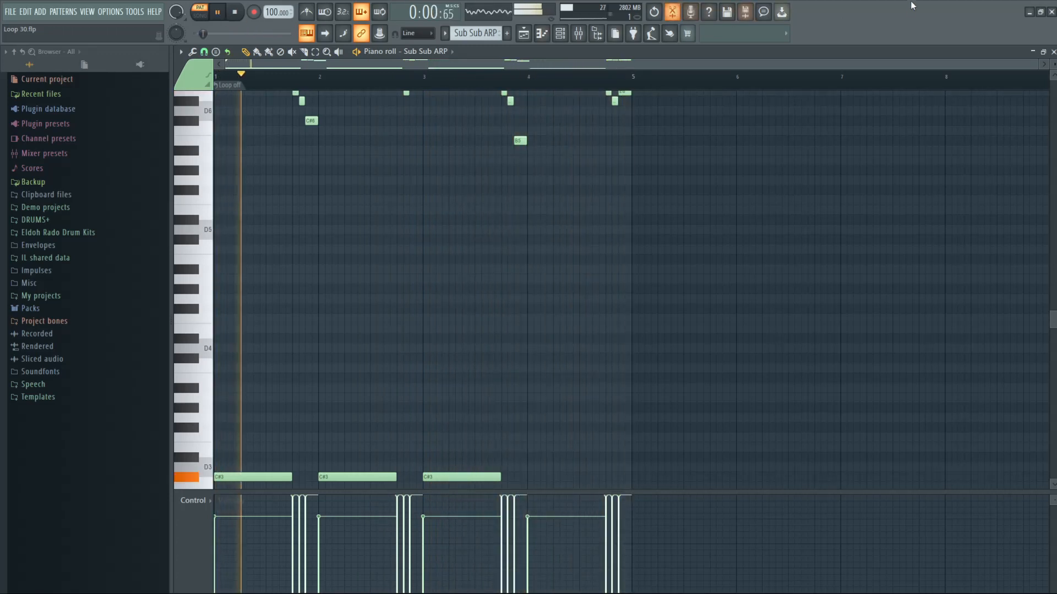
{"action": "key", "text": "space"}
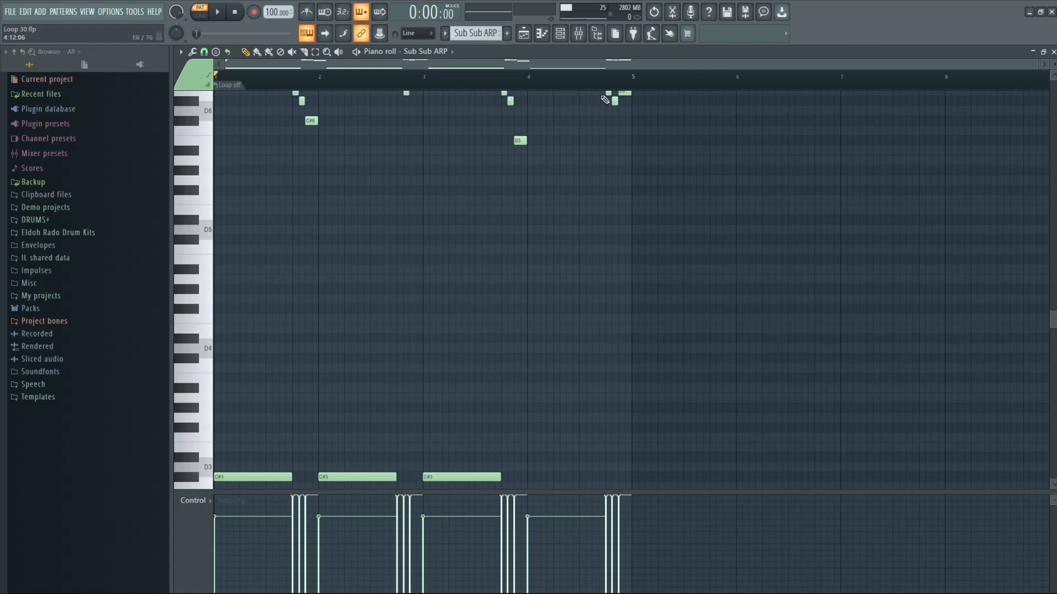
Play the playlist arrangement from bar 9 to hear the Sub Sub ARP clips in the song.
{"action": "left_click", "coordinate": [523, 33]}
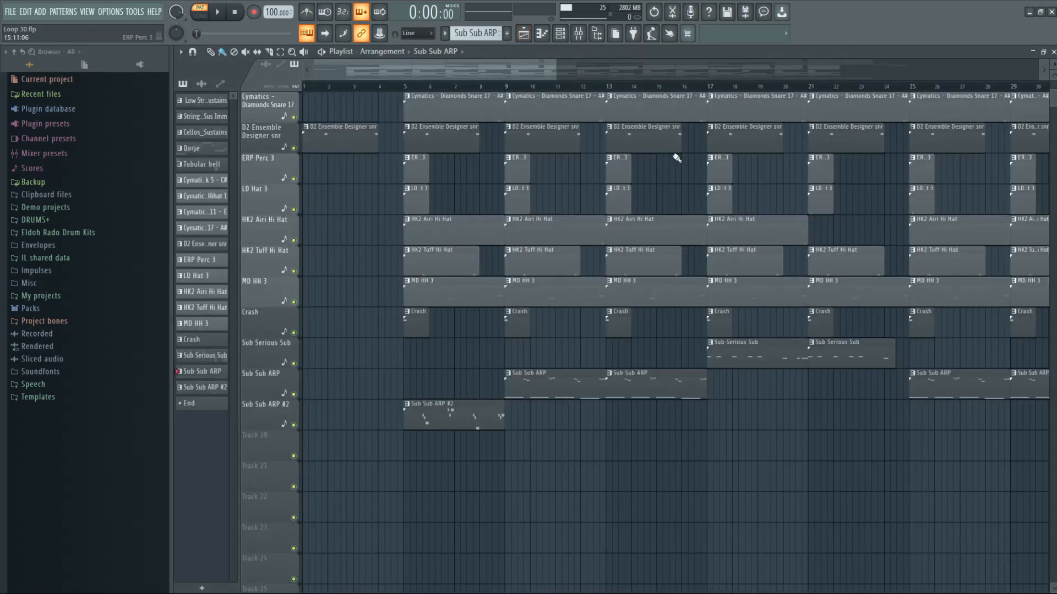
{"action": "left_click", "coordinate": [505, 87]}
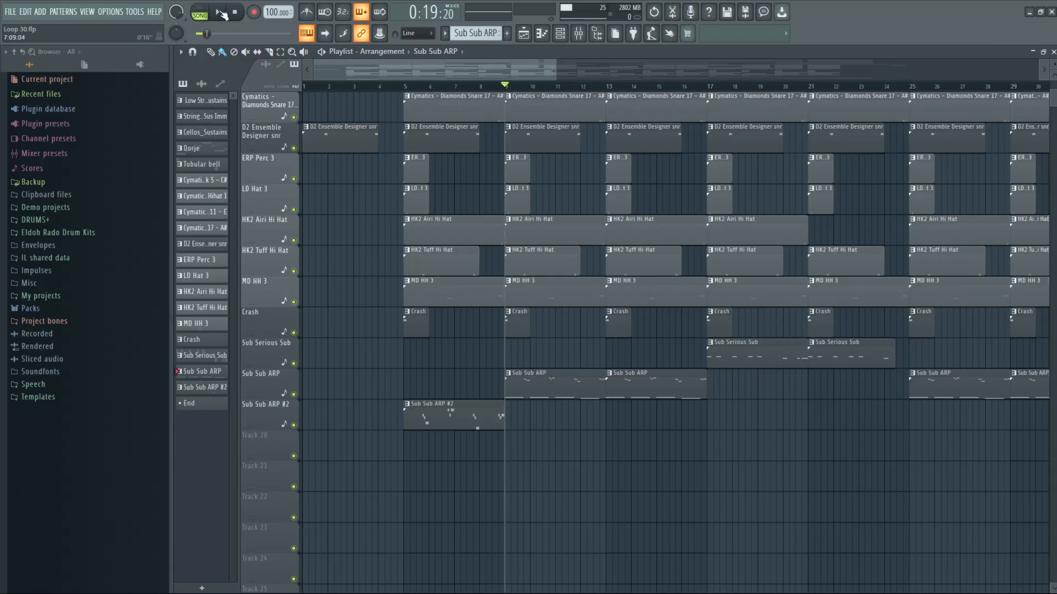
{"action": "left_click", "coordinate": [222, 12]}
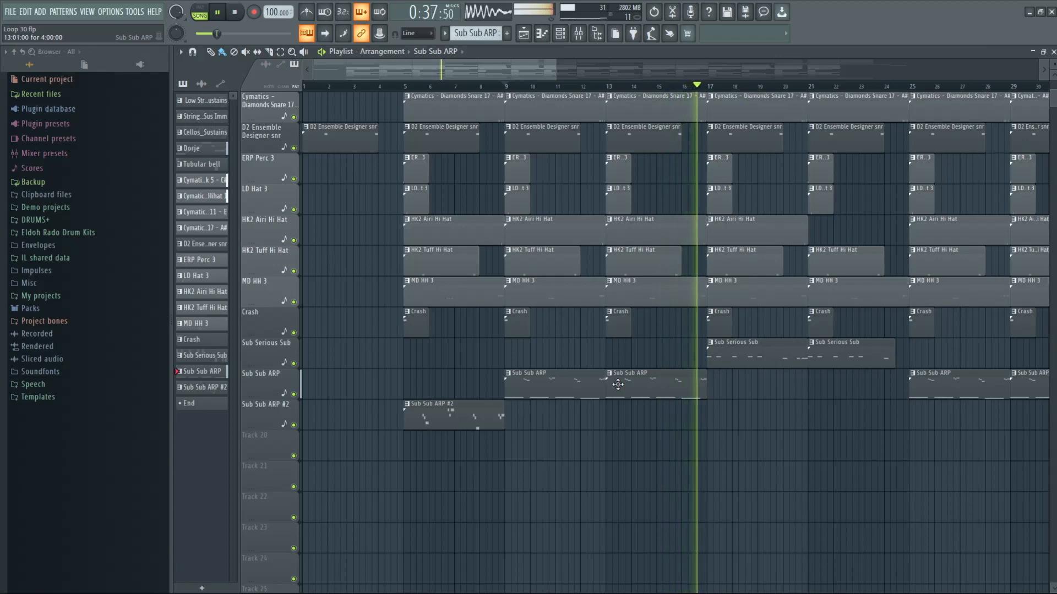
{"action": "key", "text": "space"}
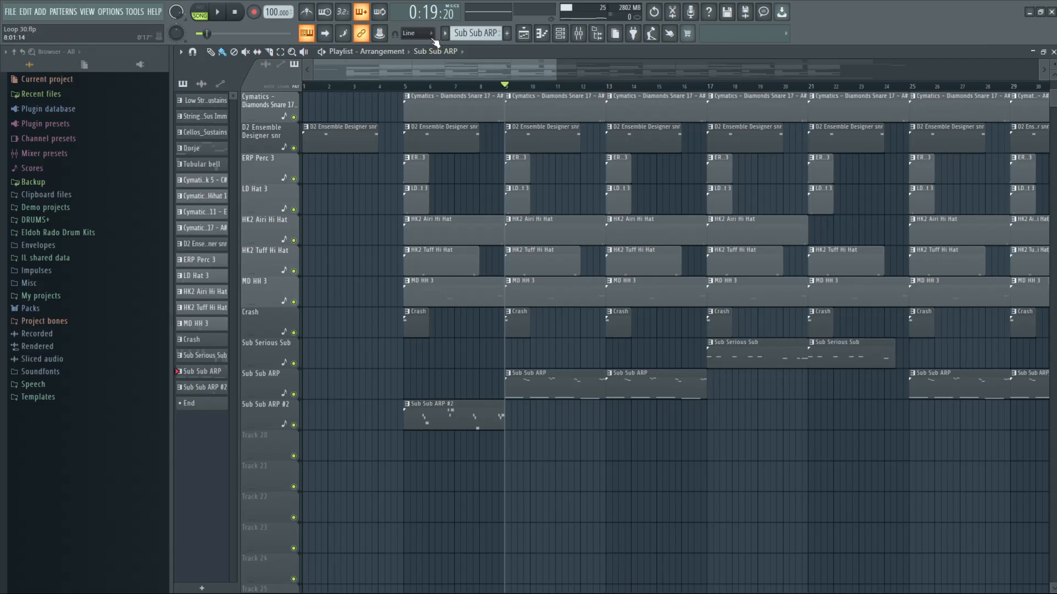
Return to pattern mode and open the Sub Serious Sub pattern's notes in the piano roll.
{"action": "left_click", "coordinate": [207, 9]}
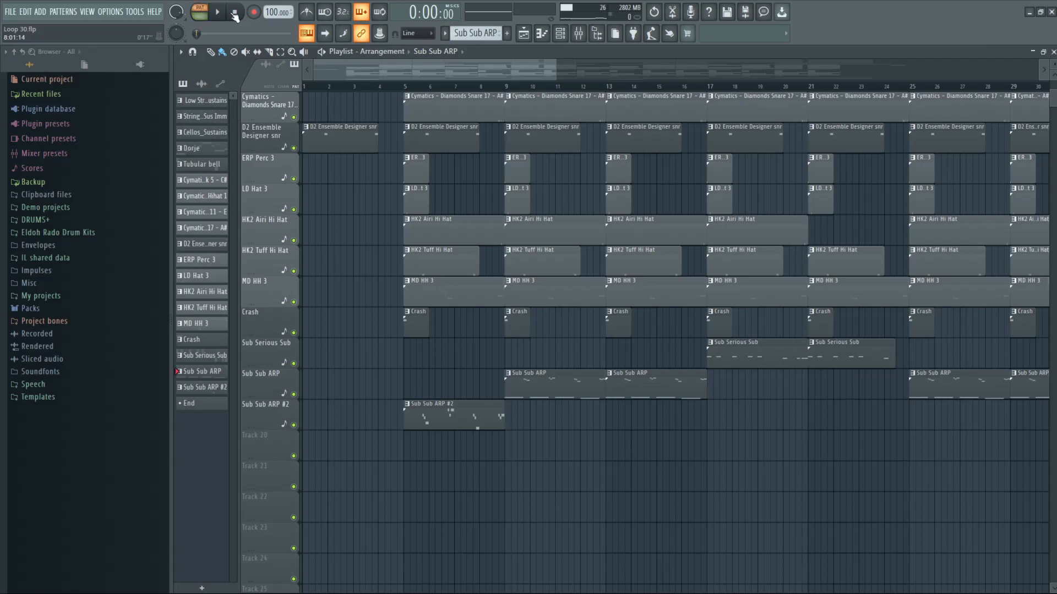
{"action": "left_click", "coordinate": [445, 34]}
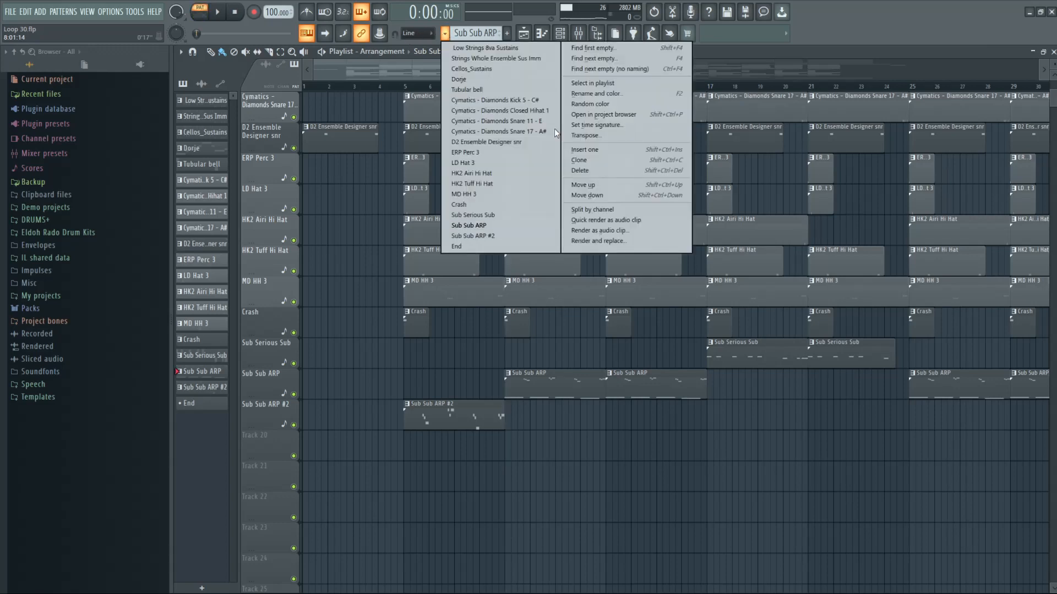
{"action": "left_click", "coordinate": [542, 214]}
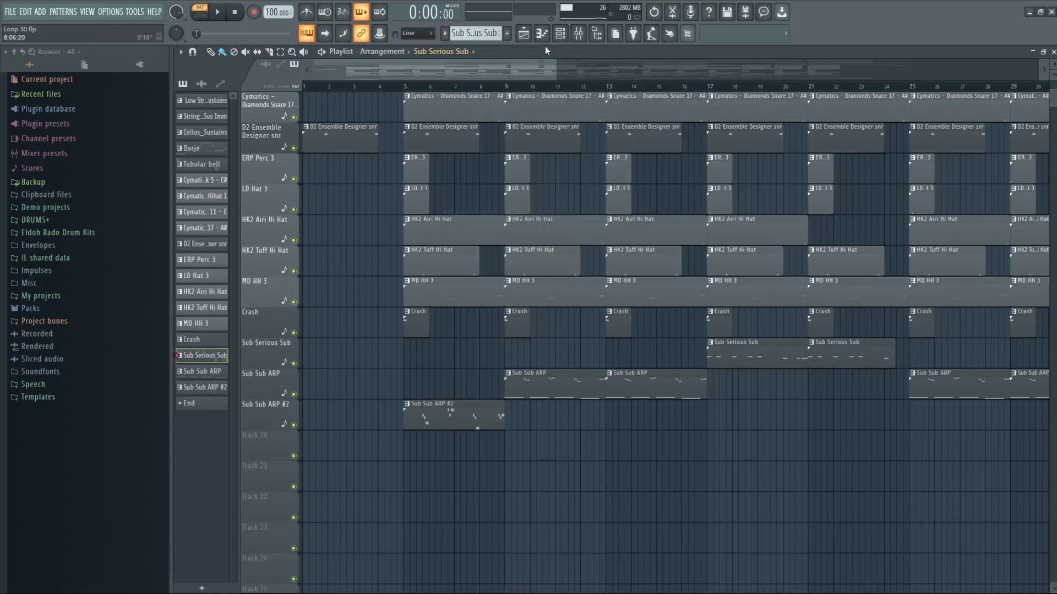
{"action": "left_click", "coordinate": [560, 34]}
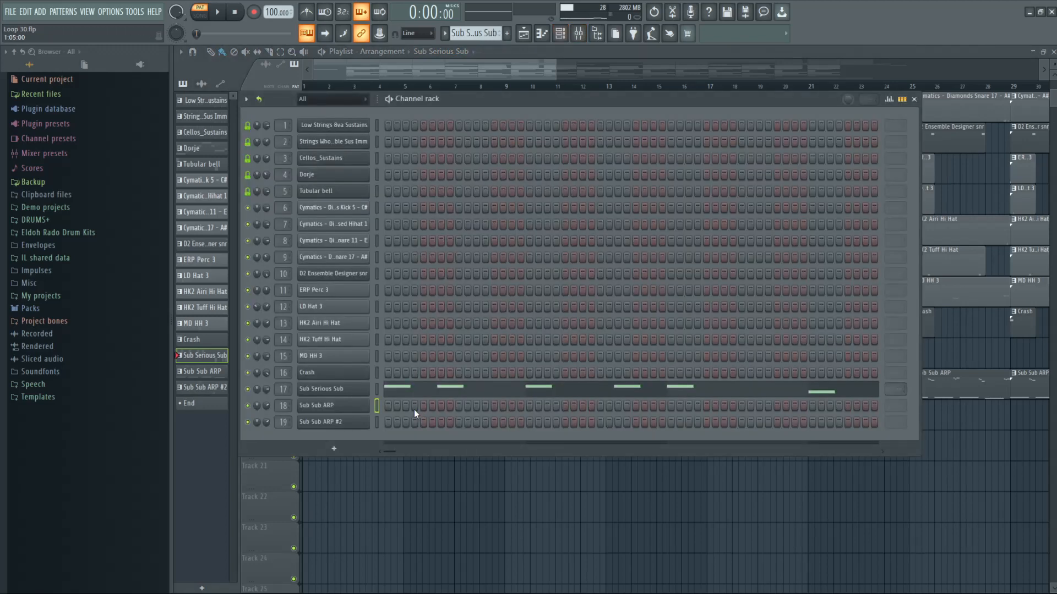
{"action": "right_click", "coordinate": [337, 391]}
{"action": "left_click", "coordinate": [423, 388]}
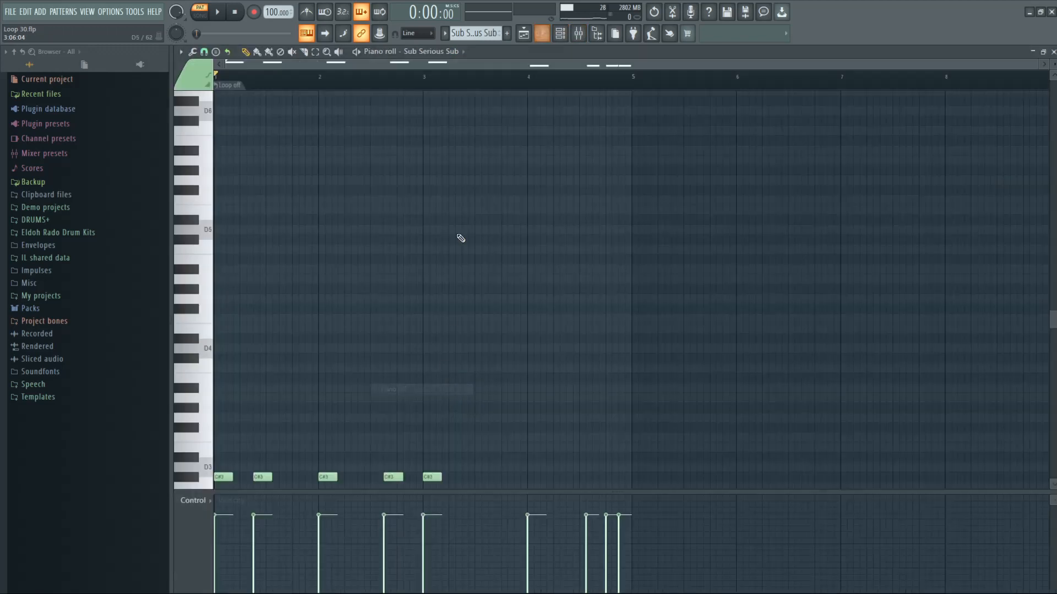
Play the Sub Serious Sub pattern on its own with its C#3 and B2 notes in view.
{"action": "scroll", "coordinate": [441, 213], "scroll_direction": "down", "scroll_amount": 2}
{"action": "scroll", "coordinate": [441, 213], "scroll_direction": "down", "scroll_amount": 1}
{"action": "key", "text": "space"}
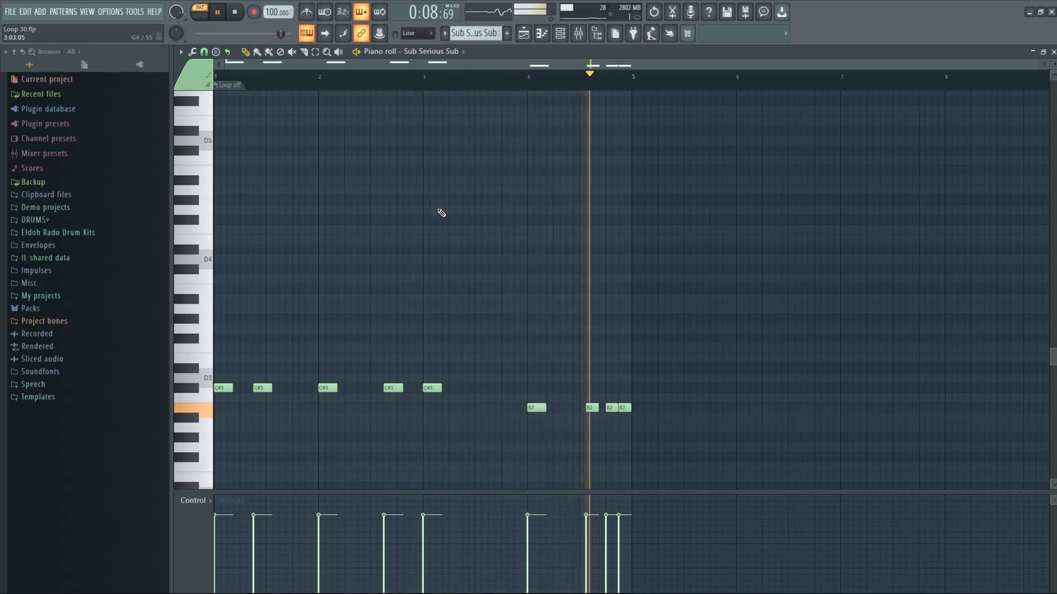
{"action": "key", "text": "space"}
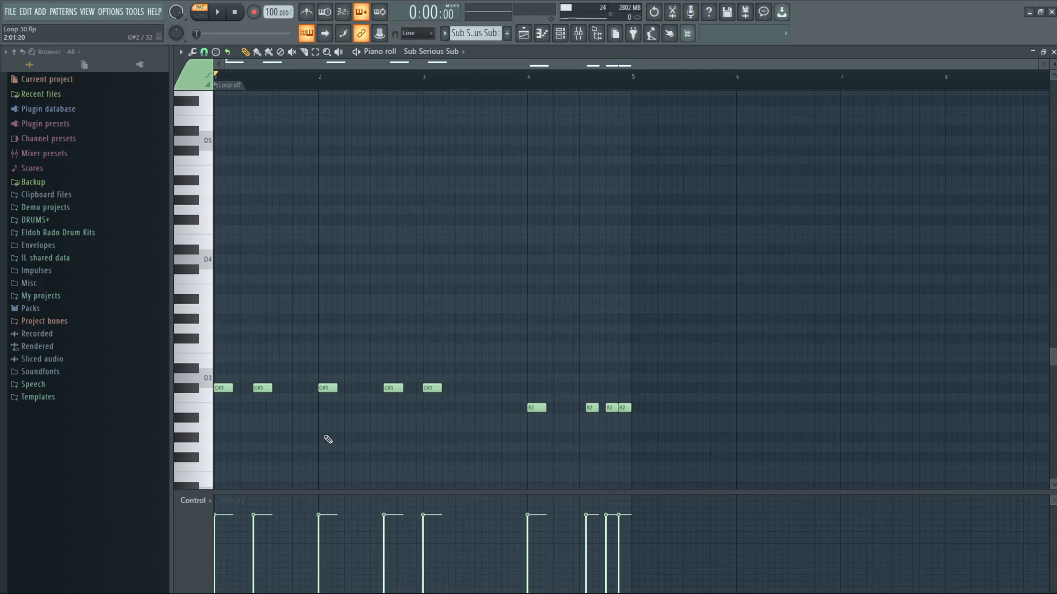
Try extending the first C#3 note to a full bar in place of the second C#3 note, and audition it.
{"action": "left_click_drag", "start_coordinate": [232, 388], "coordinate": [319, 389]}
{"action": "key", "text": "space"}
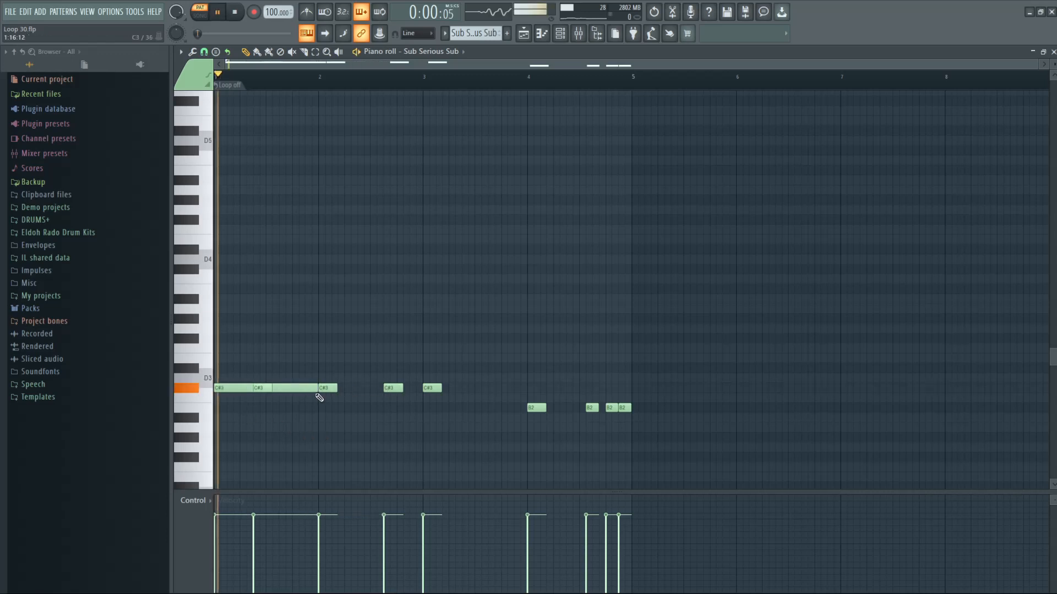
{"action": "right_click", "coordinate": [260, 388]}
{"action": "key", "text": "space"}
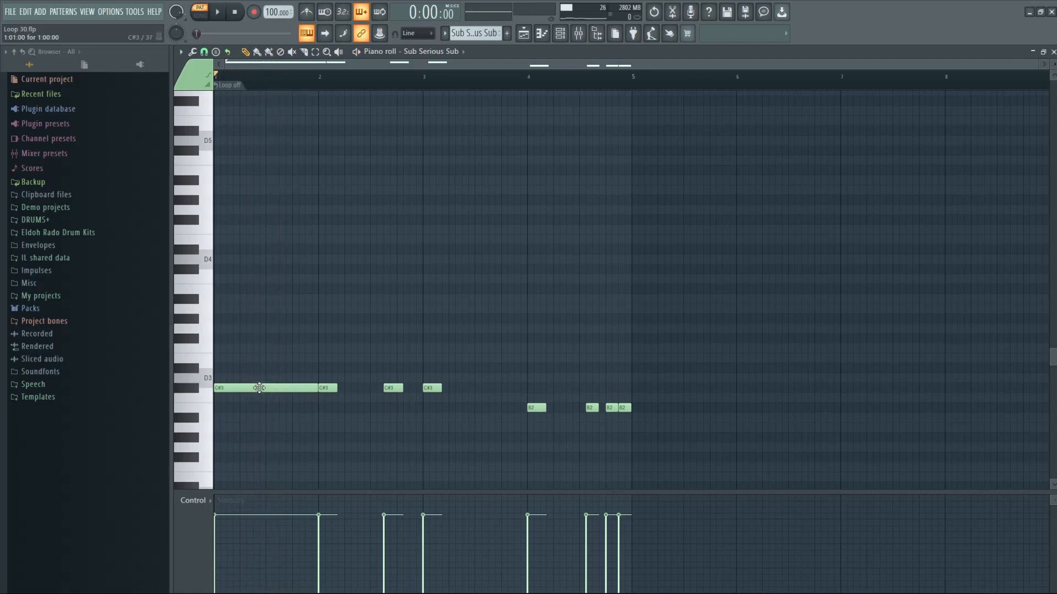
{"action": "key", "text": "space"}
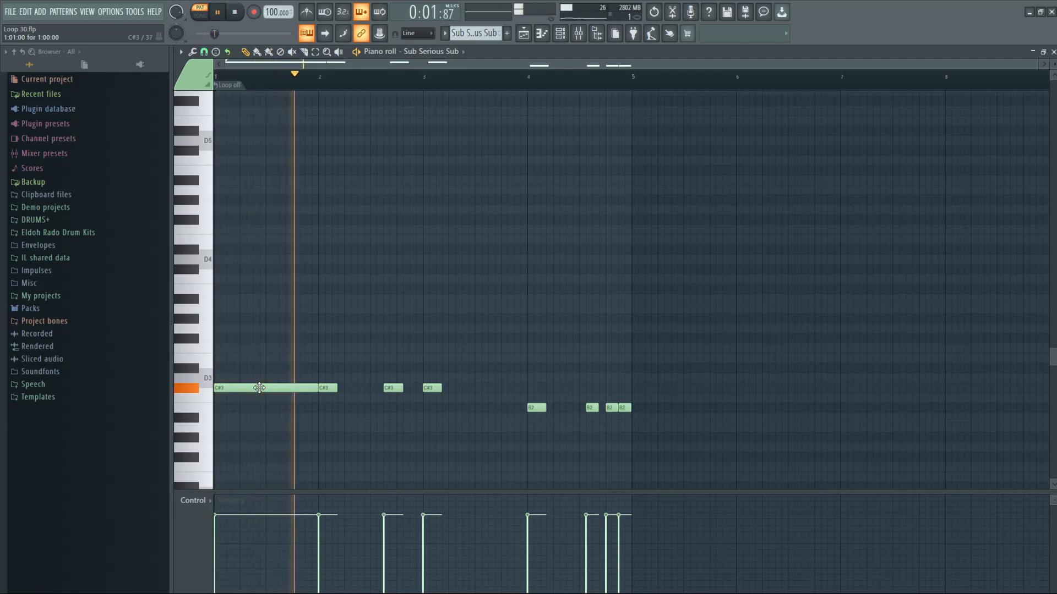
{"action": "key", "text": "space"}
{"action": "key", "text": "ctrl+z"}
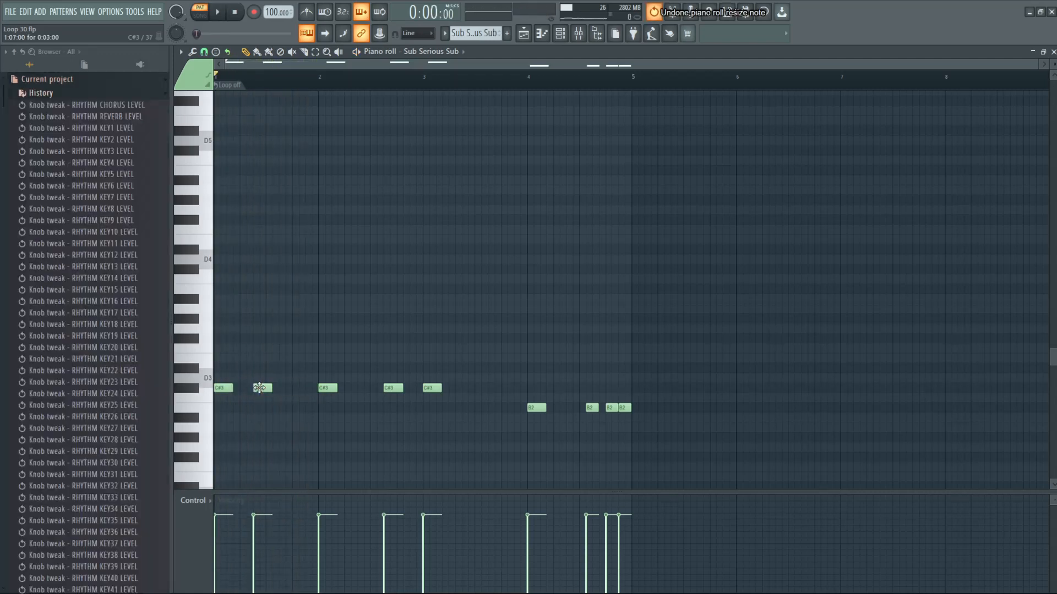
{"action": "left_click", "coordinate": [14, 54]}
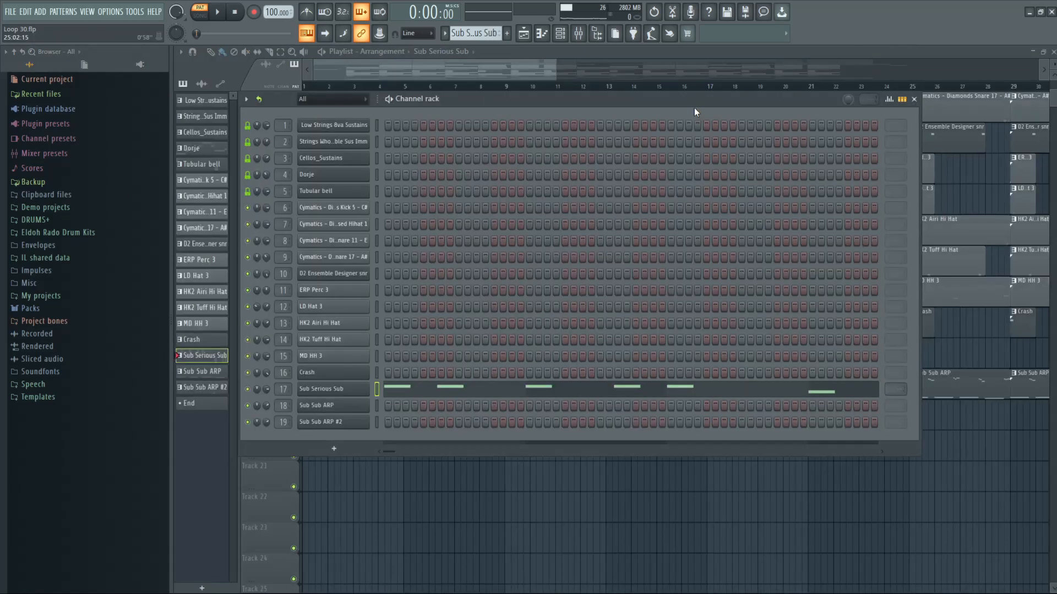
Close the channel rack and play the arrangement from bar 17, where the Sub Serious Sub clips begin.
{"action": "left_click", "coordinate": [913, 99]}
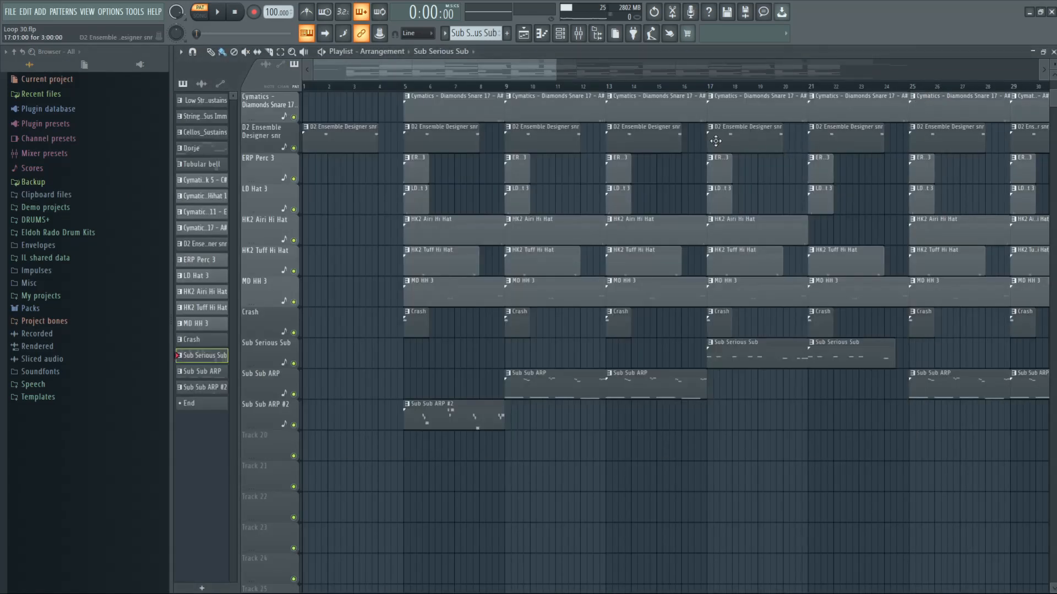
{"action": "left_click", "coordinate": [709, 87]}
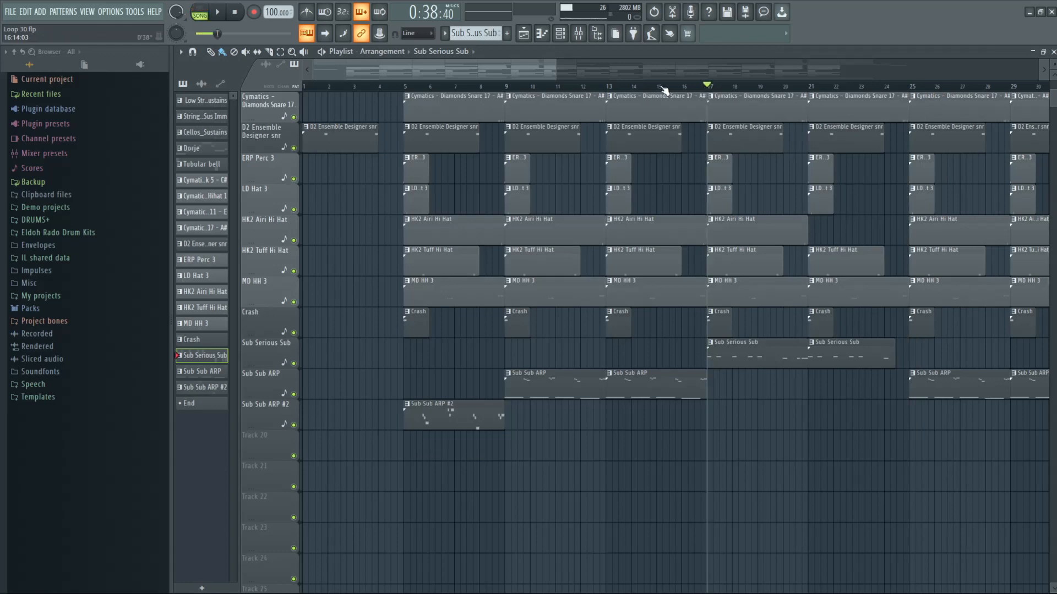
{"action": "key", "text": "space"}
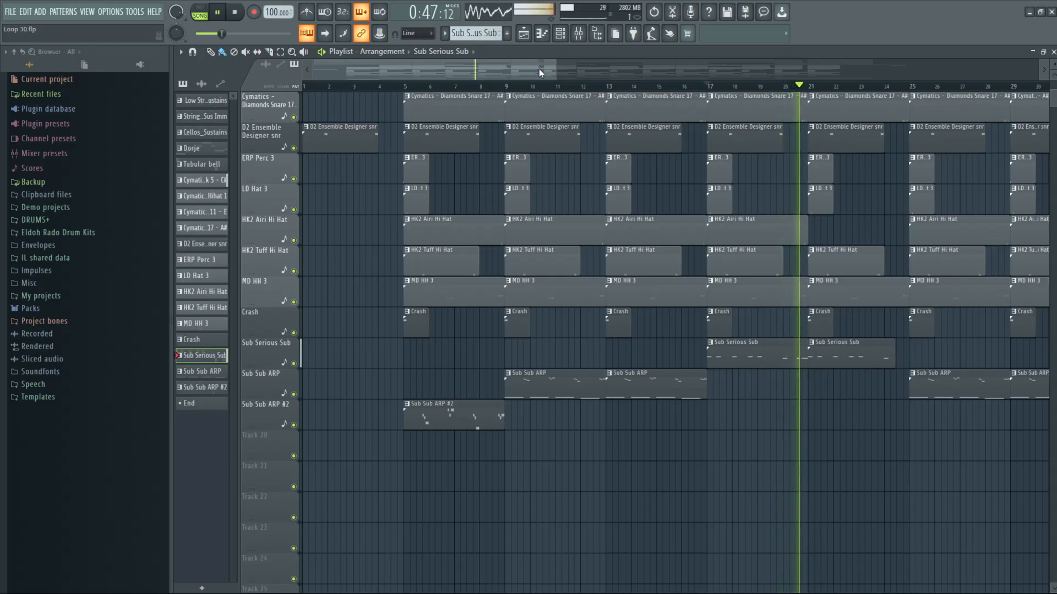
{"action": "key", "text": "space"}
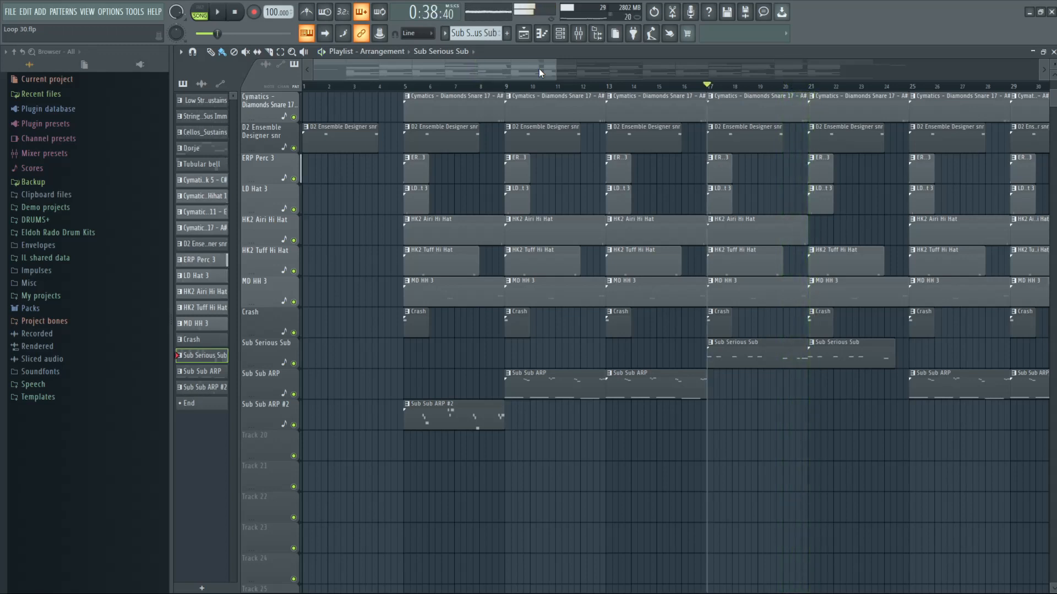
Review the Sub Serious Sub clip's notes from bar 1 in the piano roll, and return to the playlist.
{"action": "double_click", "coordinate": [751, 359]}
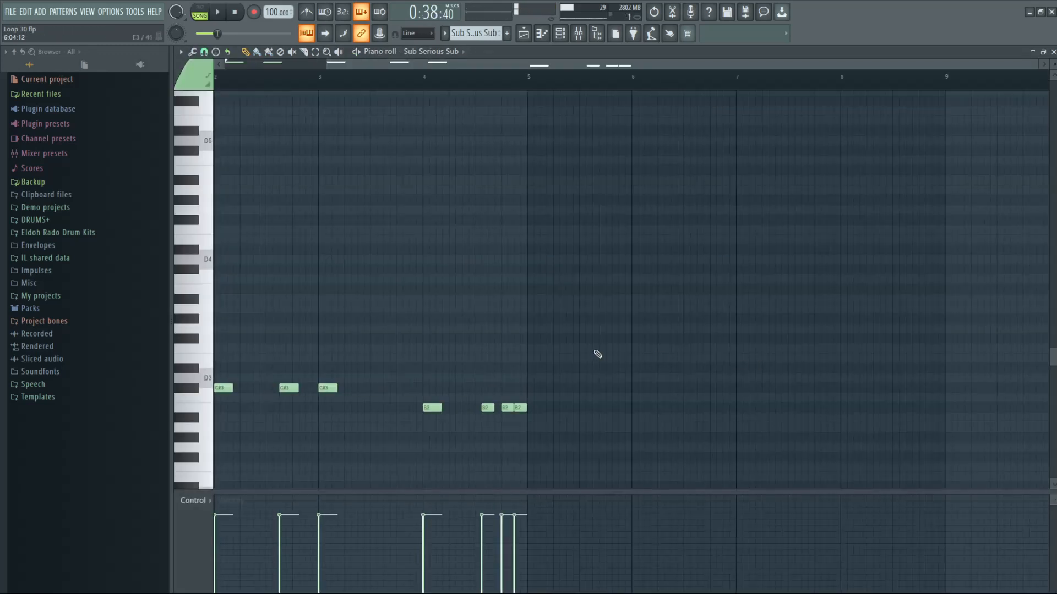
{"action": "left_click", "coordinate": [235, 13]}
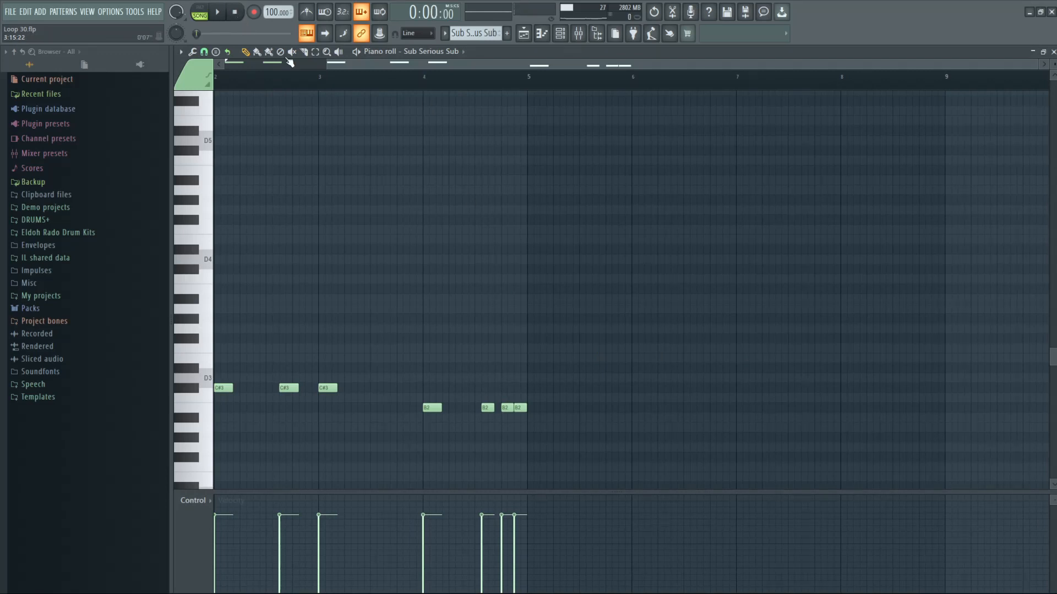
{"action": "left_click_drag", "start_coordinate": [455, 64], "coordinate": [285, 69]}
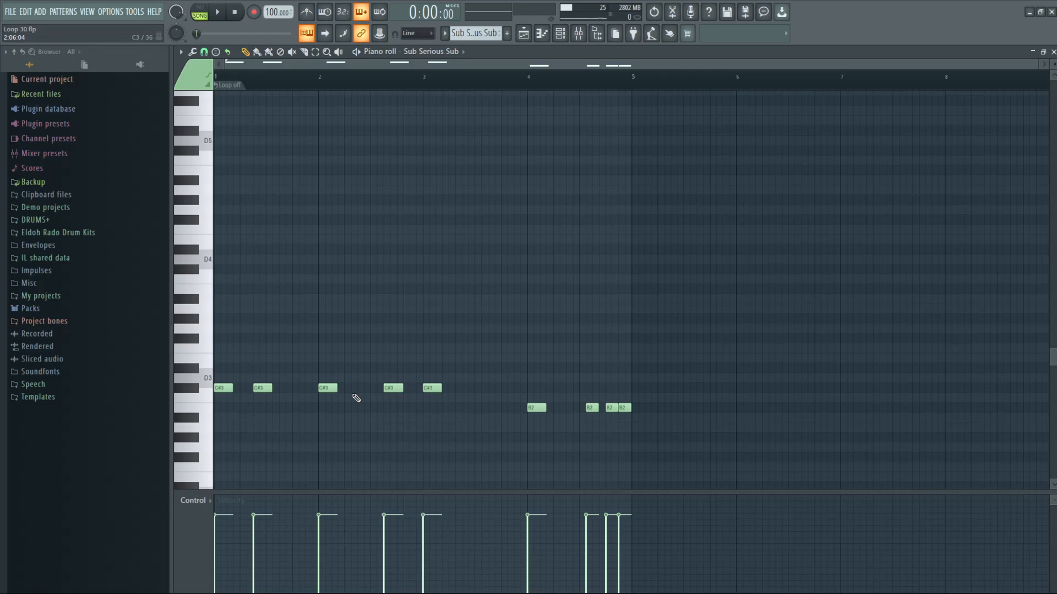
{"action": "left_click", "coordinate": [1053, 51]}
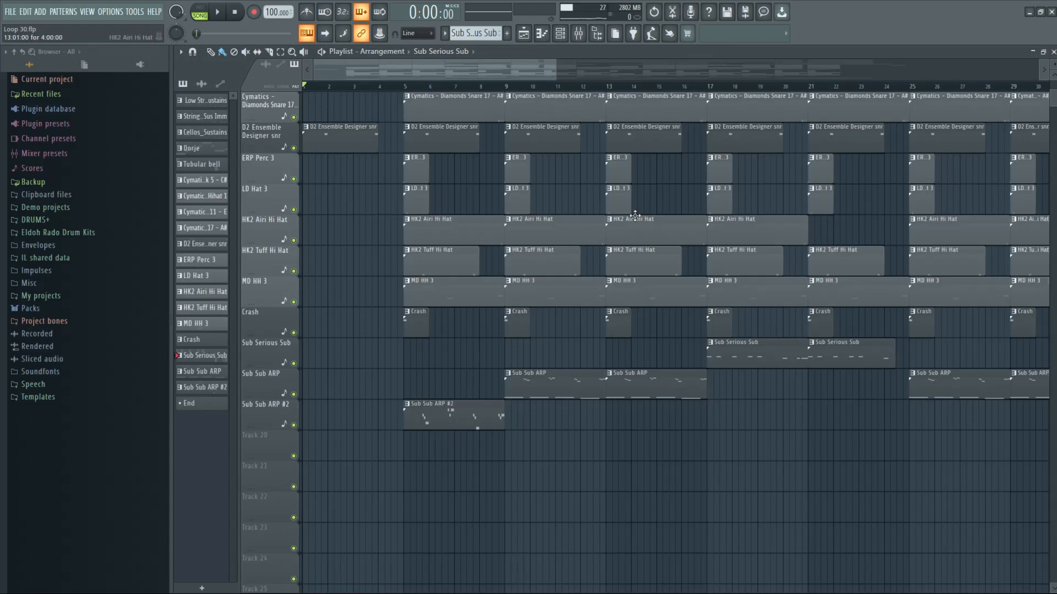
Solo the Cymatics Diamonds Kick 5 and Sub Serious Sub tracks together and play them from bar 17.
{"action": "scroll", "coordinate": [634, 216], "scroll_direction": "up", "scroll_amount": 1}
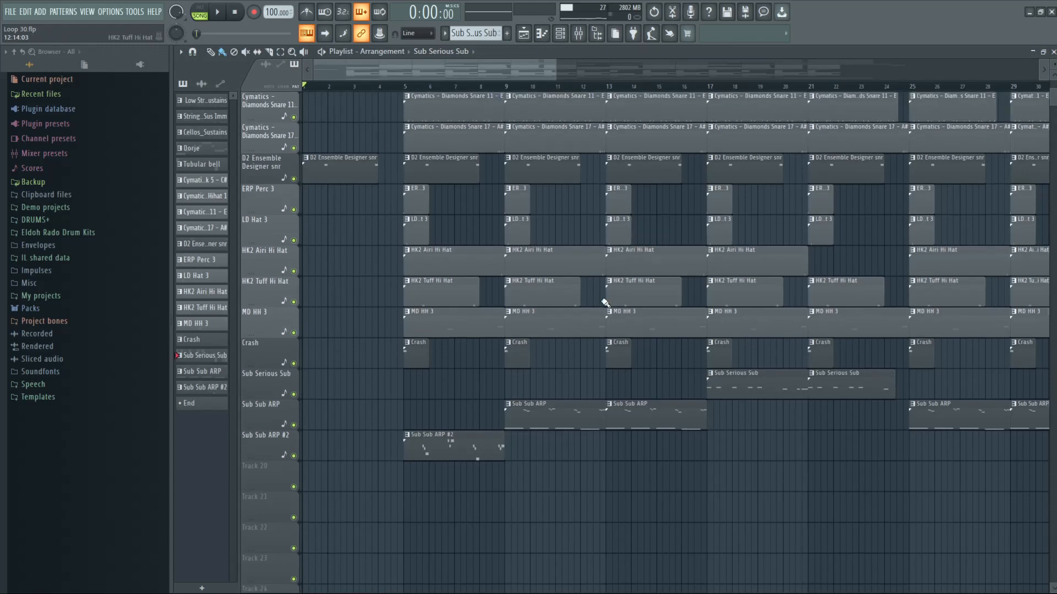
{"action": "left_click", "coordinate": [293, 394], "text": "ctrl"}
{"action": "scroll", "coordinate": [498, 341], "scroll_direction": "up", "scroll_amount": 2}
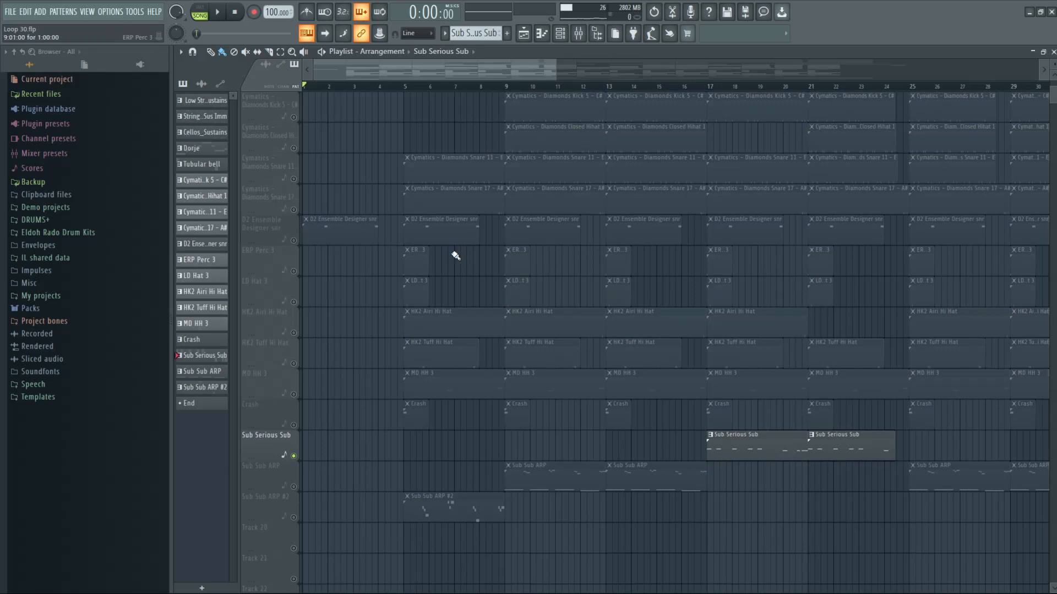
{"action": "left_click", "coordinate": [294, 117], "text": "ctrl"}
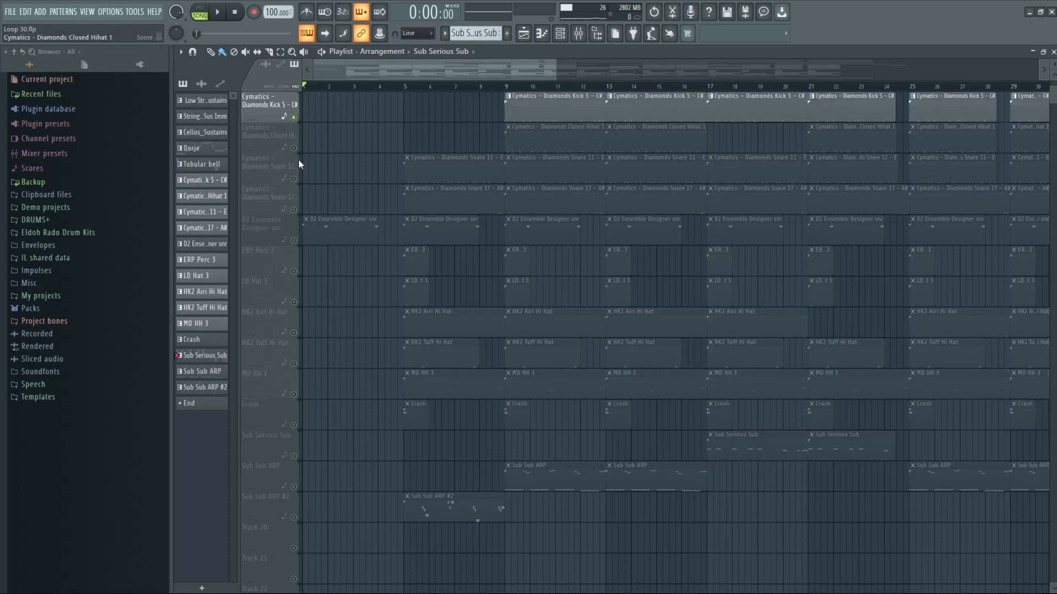
{"action": "left_click", "coordinate": [293, 456]}
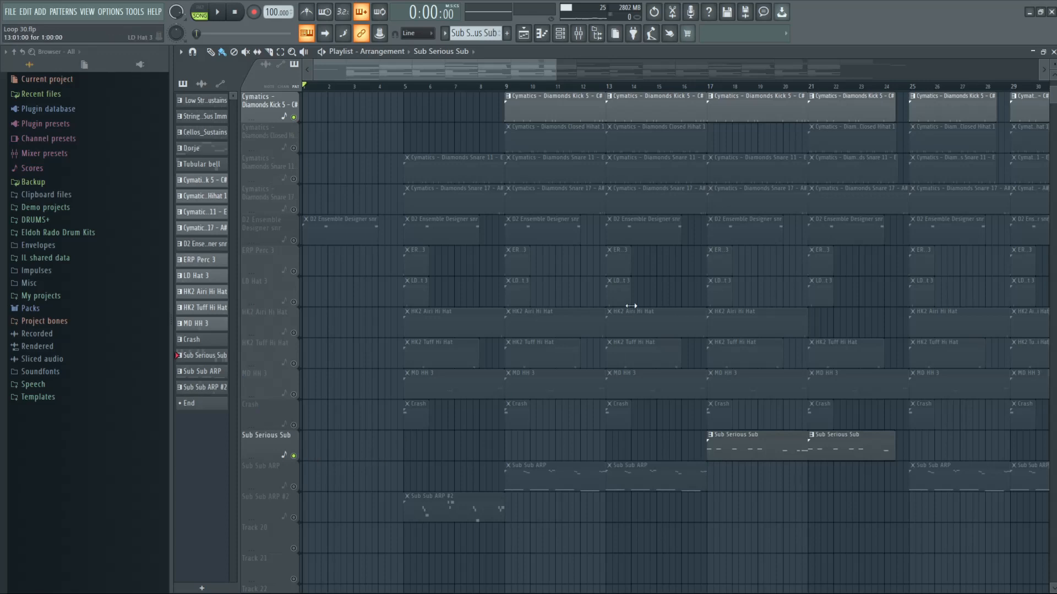
{"action": "left_click", "coordinate": [709, 88]}
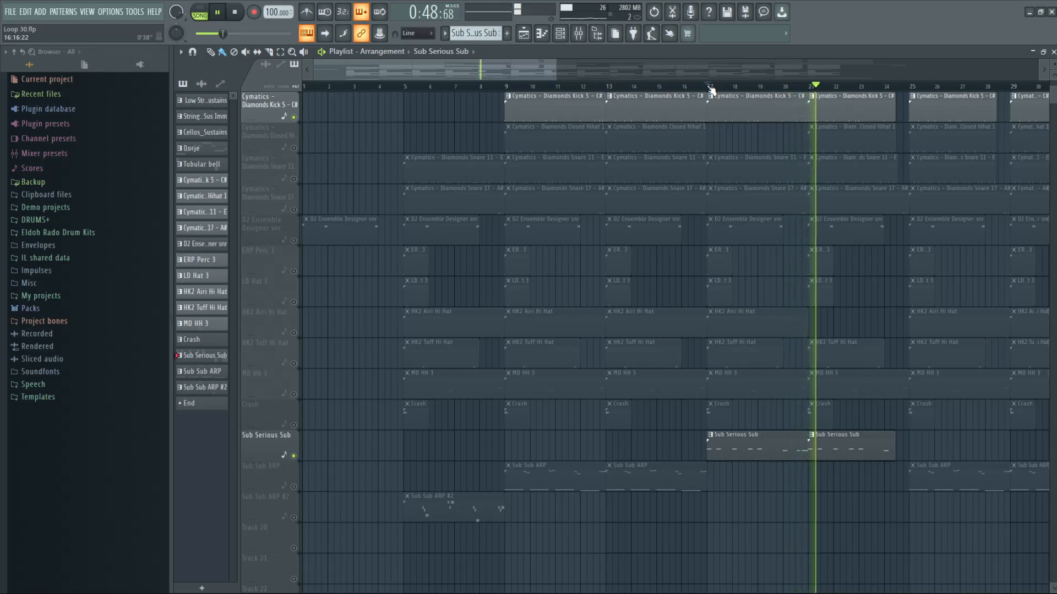
Stop playback, unsolo the kick and sub tracks, and play the full arrangement from bar 17.
{"action": "key", "text": "space"}
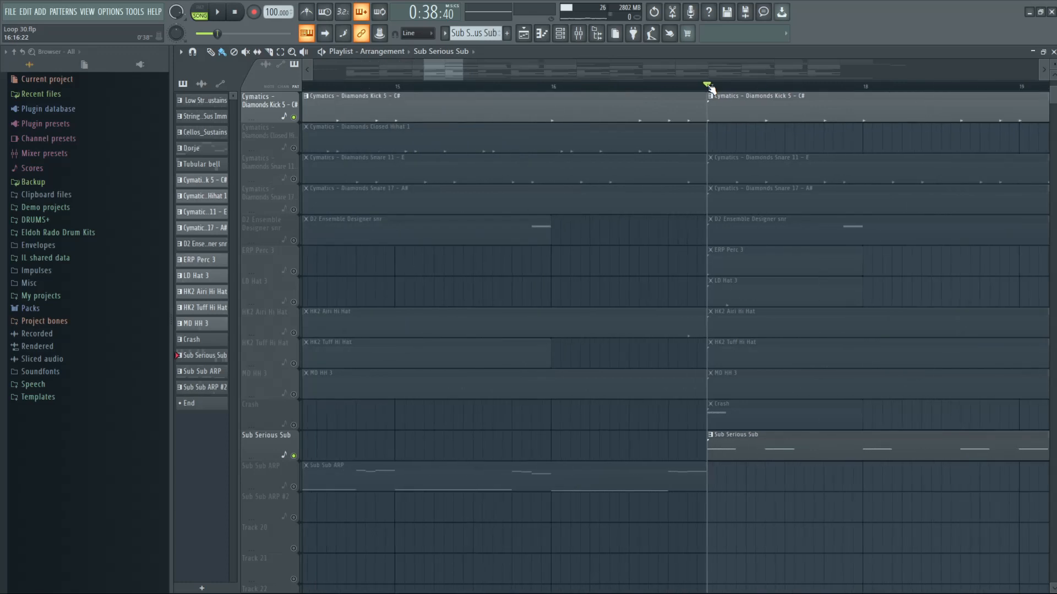
{"action": "scroll", "coordinate": [714, 130], "scroll_direction": "up", "scroll_amount": 3}
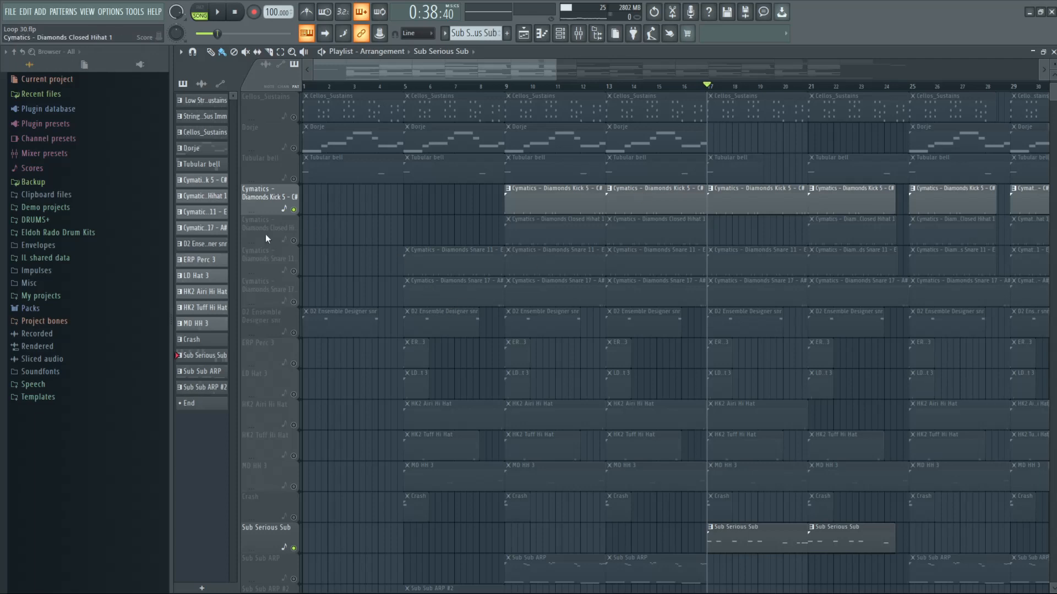
{"action": "right_click", "coordinate": [294, 210]}
{"action": "right_click", "coordinate": [294, 210]}
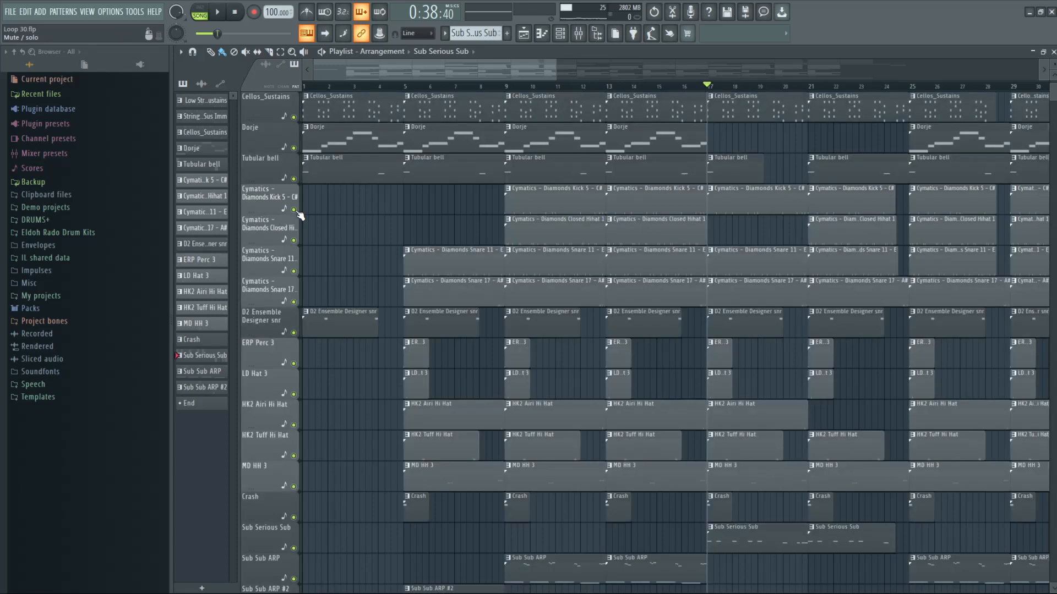
{"action": "key", "text": "space"}
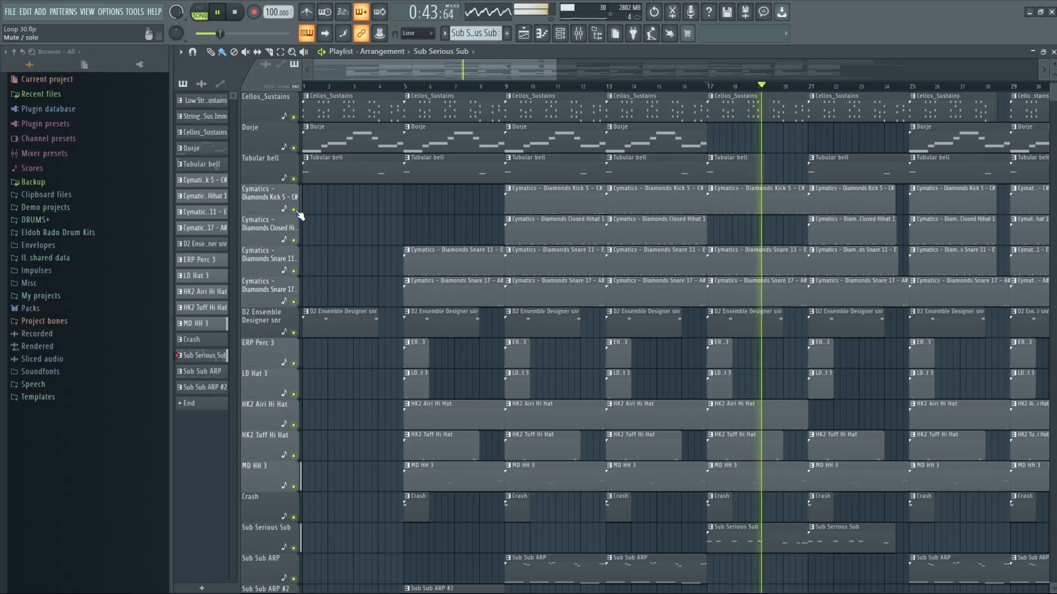
{"action": "key", "text": "space"}
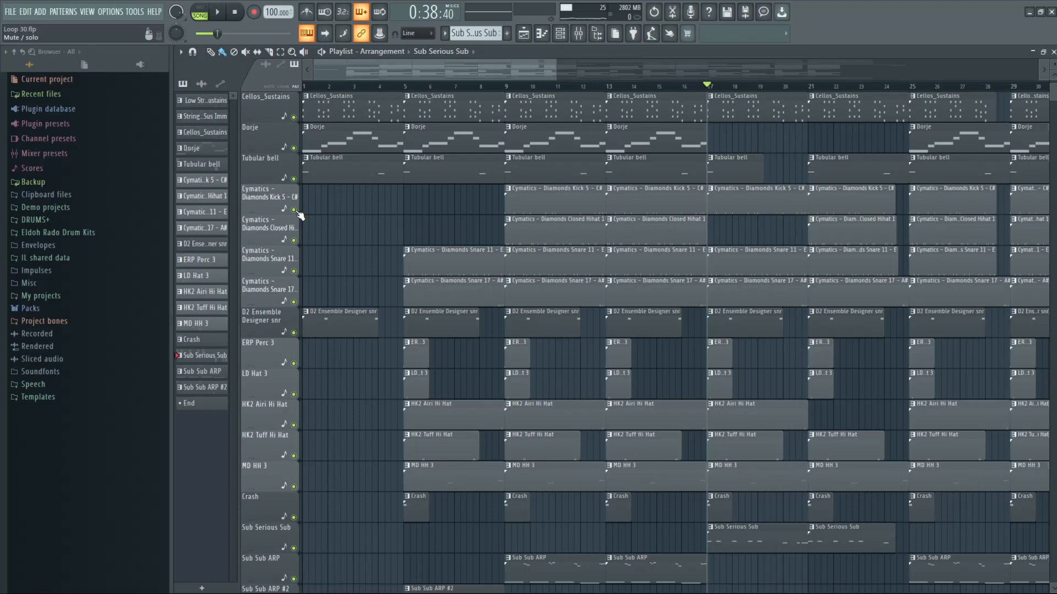
Mute the Sub Sub ARP track and copy the two Sub Serious Sub clips from bar 17 to bar 9.
{"action": "scroll", "coordinate": [300, 215], "scroll_direction": "down", "scroll_amount": 5}
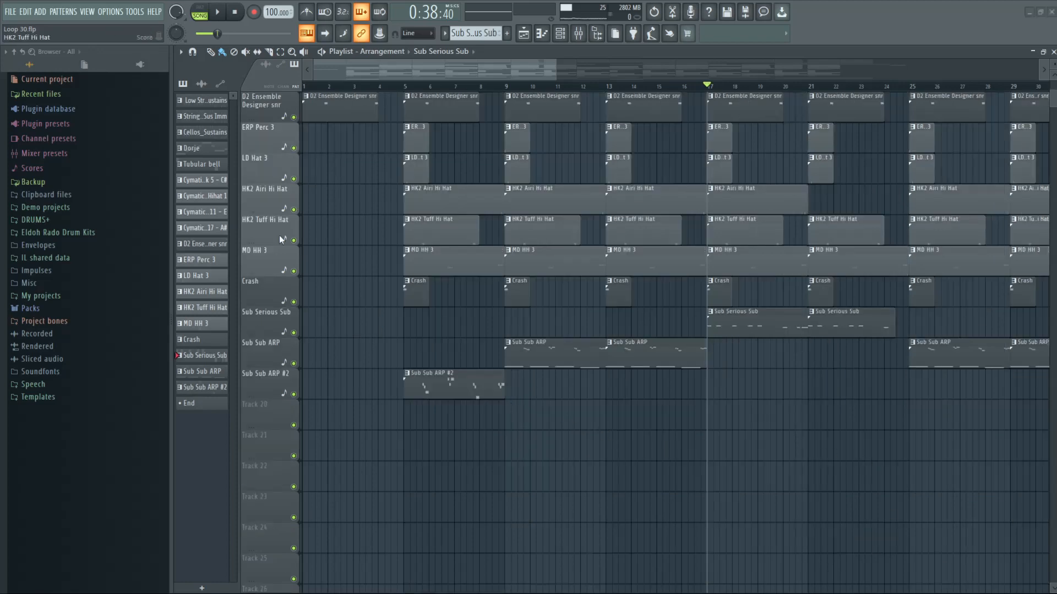
{"action": "left_click", "coordinate": [211, 51]}
{"action": "left_click", "coordinate": [294, 364]}
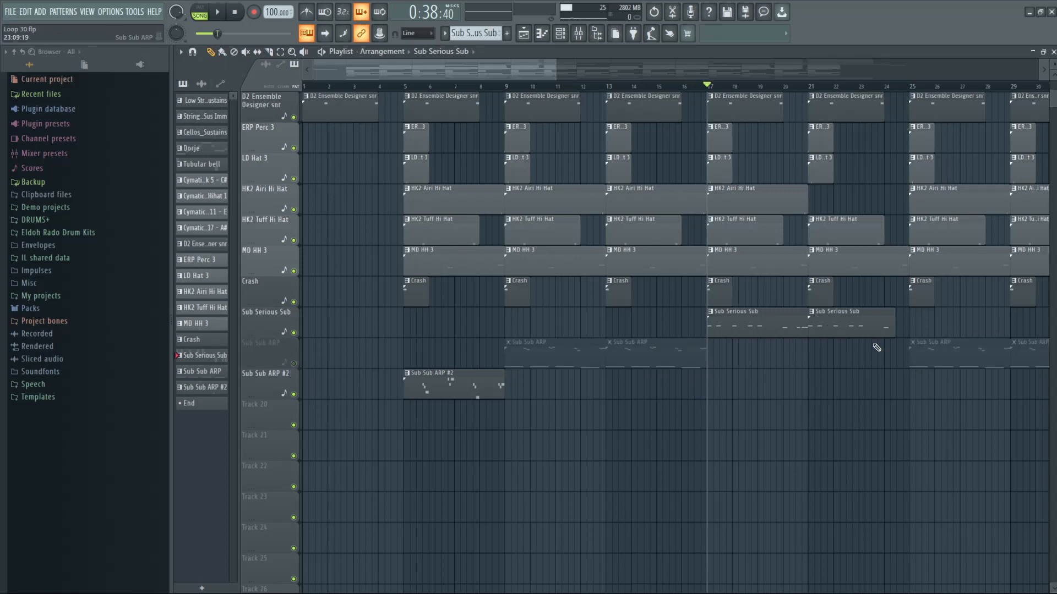
{"action": "left_click_drag", "start_coordinate": [872, 357], "coordinate": [583, 349]}
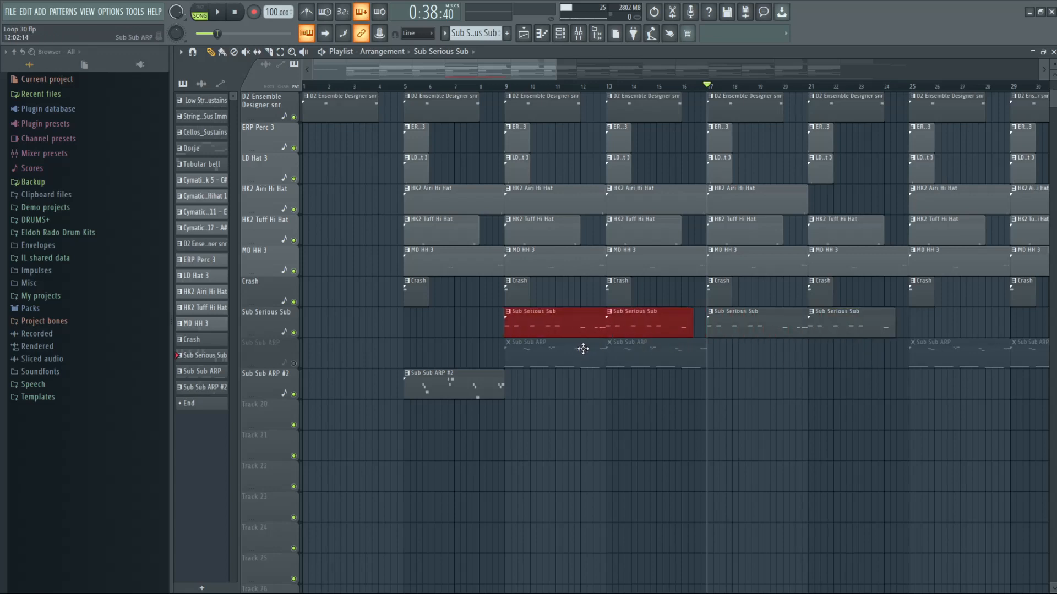
Play the arrangement from just before bar 9 to hear the copied Sub Serious Sub clips with the beat.
{"action": "left_click", "coordinate": [493, 87]}
{"action": "key", "text": "space"}
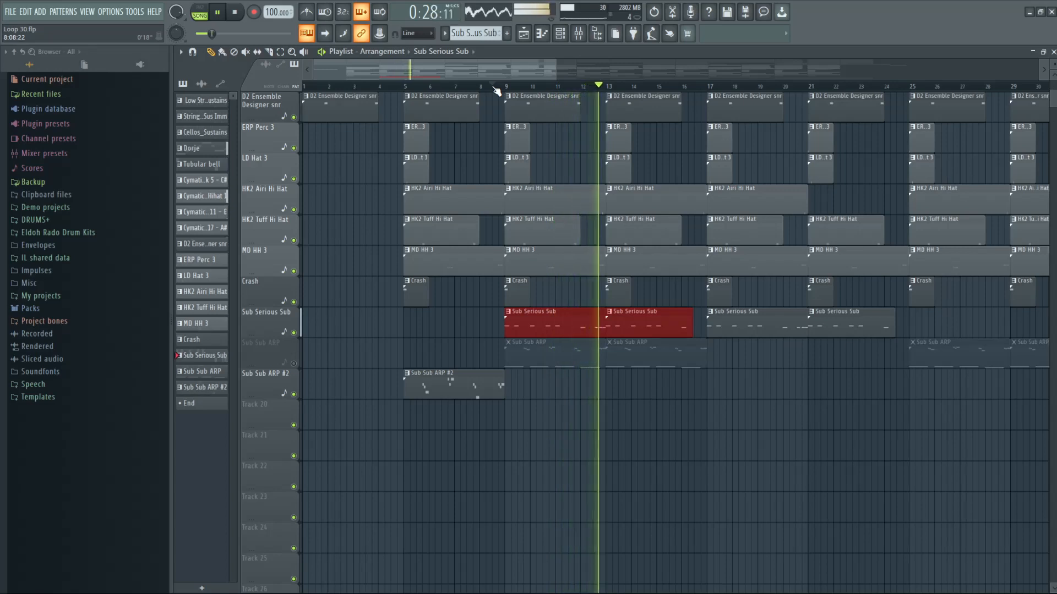
{"action": "key", "text": "space"}
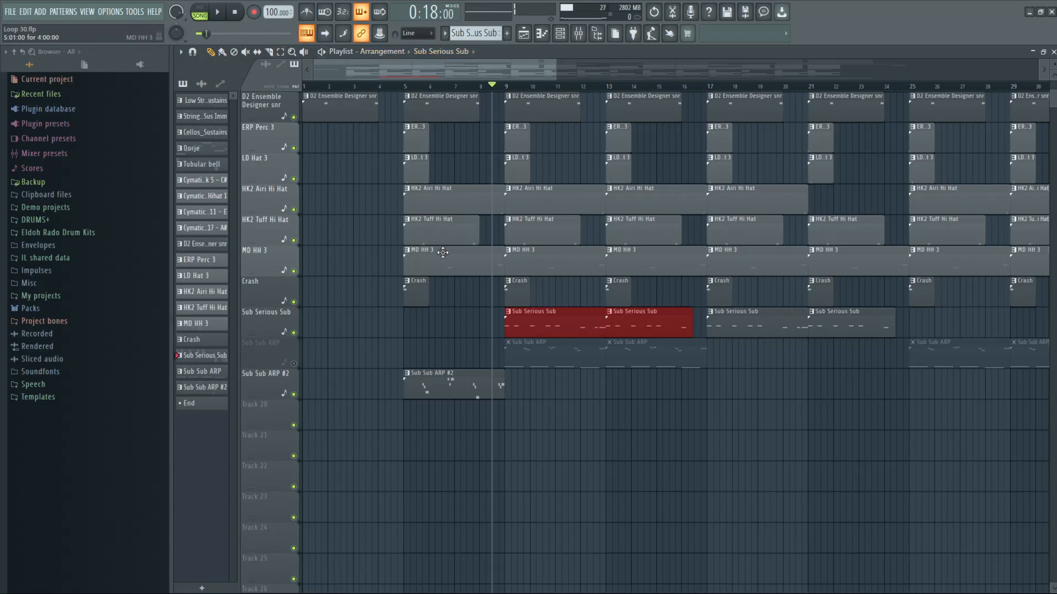
Mute the Sub Serious Sub track, unmute Sub Sub ARP, and play the same section for comparison.
{"action": "left_click", "coordinate": [294, 334]}
{"action": "left_click", "coordinate": [294, 363]}
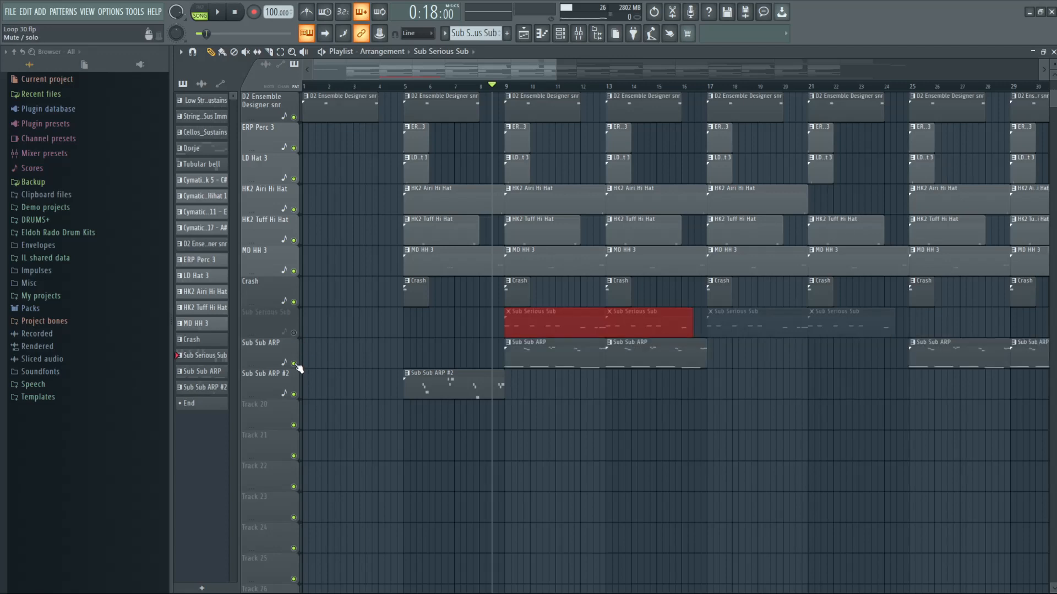
{"action": "key", "text": "space"}
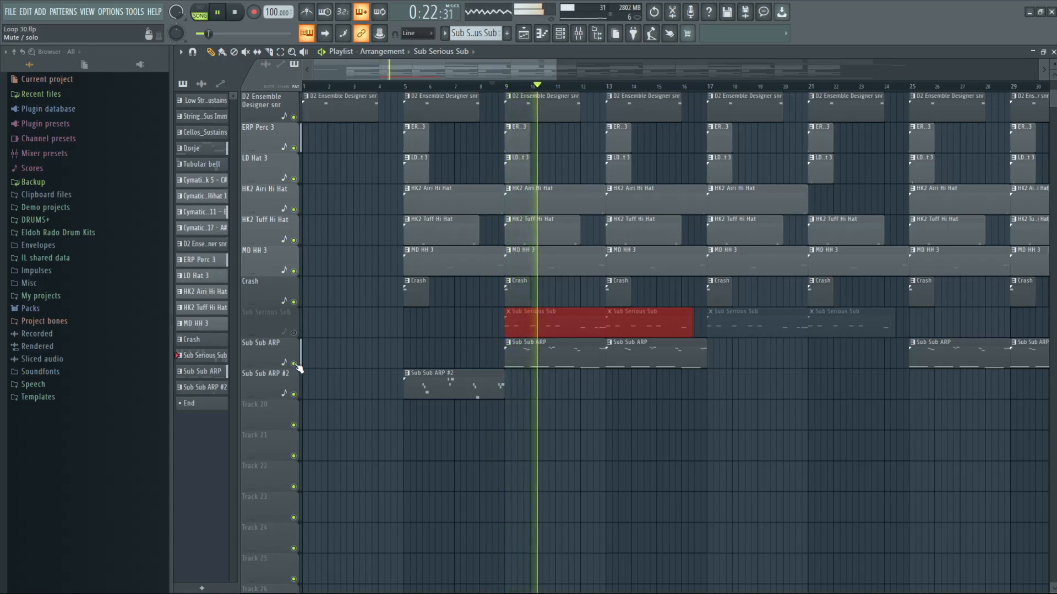
{"action": "key", "text": "space"}
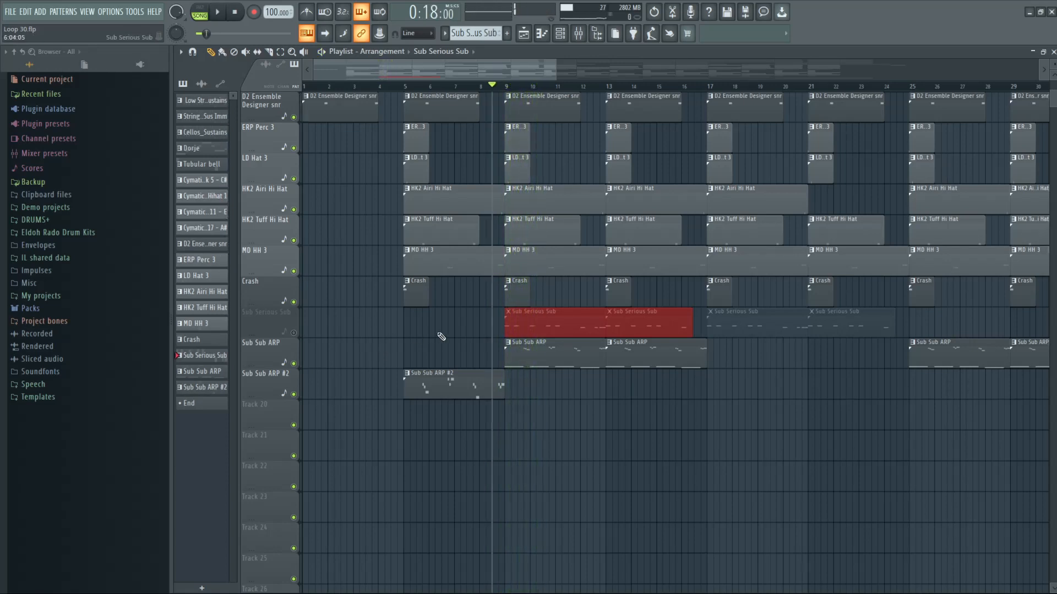
Delete the two copied Sub Serious Sub clips at bars 9 and 13, and unmute the Sub Serious Sub track.
{"action": "right_click", "coordinate": [573, 319]}
{"action": "right_click", "coordinate": [622, 326]}
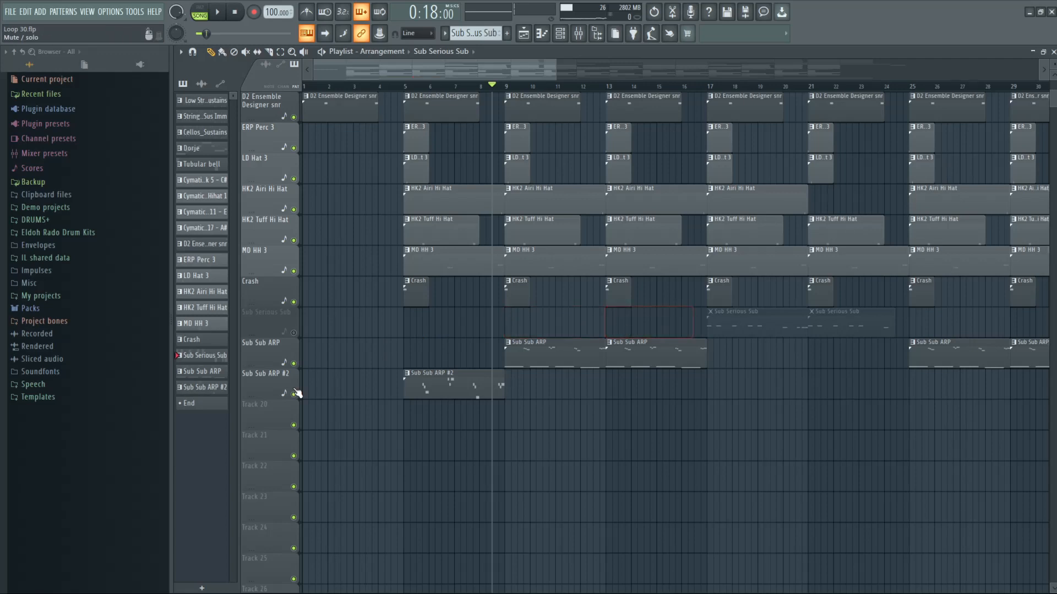
{"action": "left_click", "coordinate": [294, 334]}
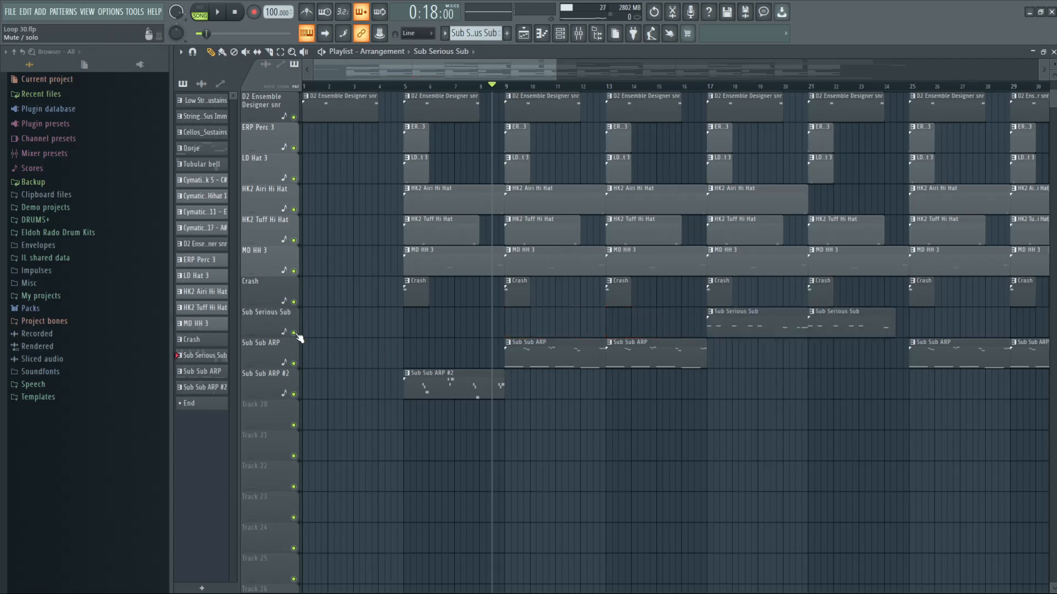